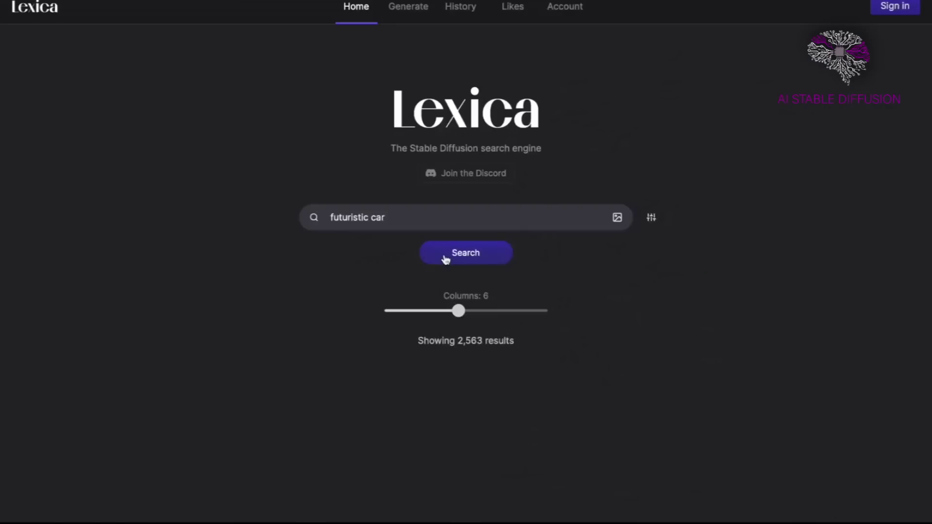
# Search Lexica for futuristic cars, scroll the results, and open one car's prompt details.
pyautogui.click(443, 258)
pyautogui.scroll(-15, 489, 292)
pyautogui.scroll(-5, 489, 291)
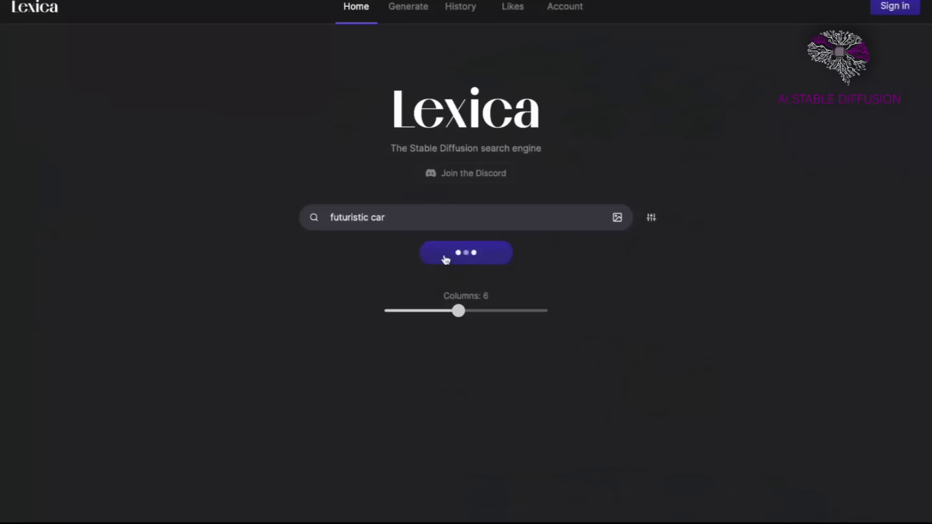
pyautogui.scroll(-15, 446, 259)
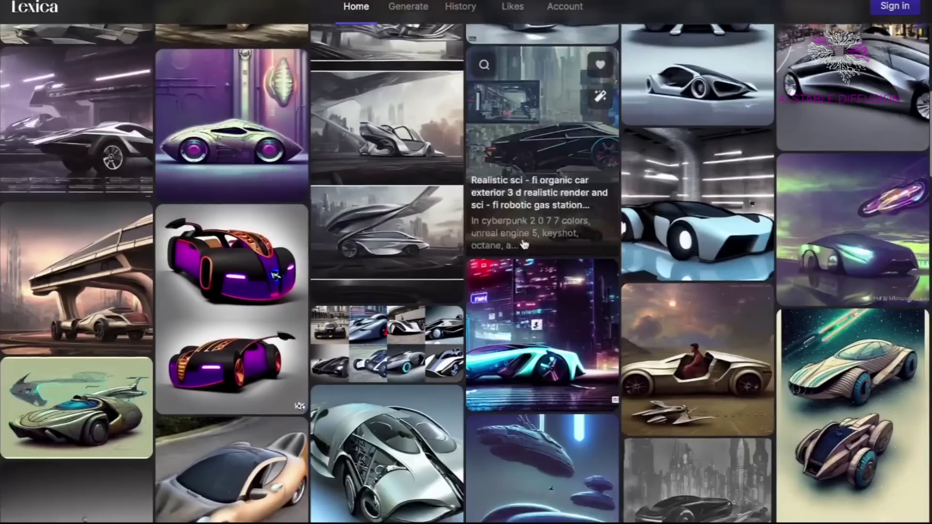
pyautogui.scroll(-20, 488, 287)
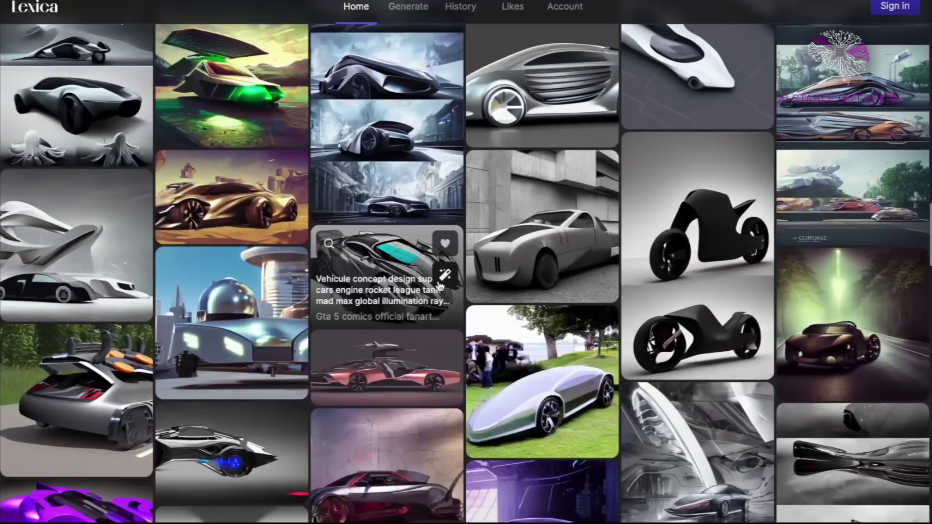
pyautogui.click(440, 287)
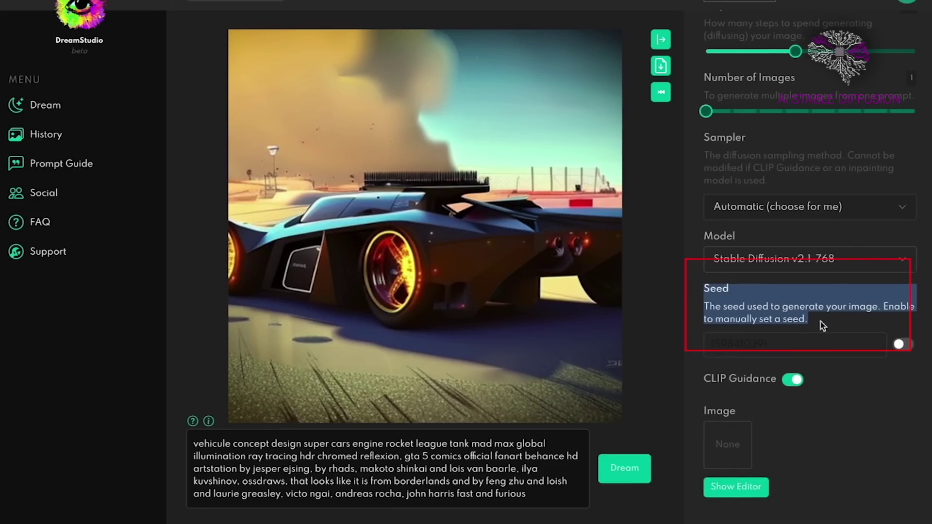
pyautogui.moveTo(439, 216)
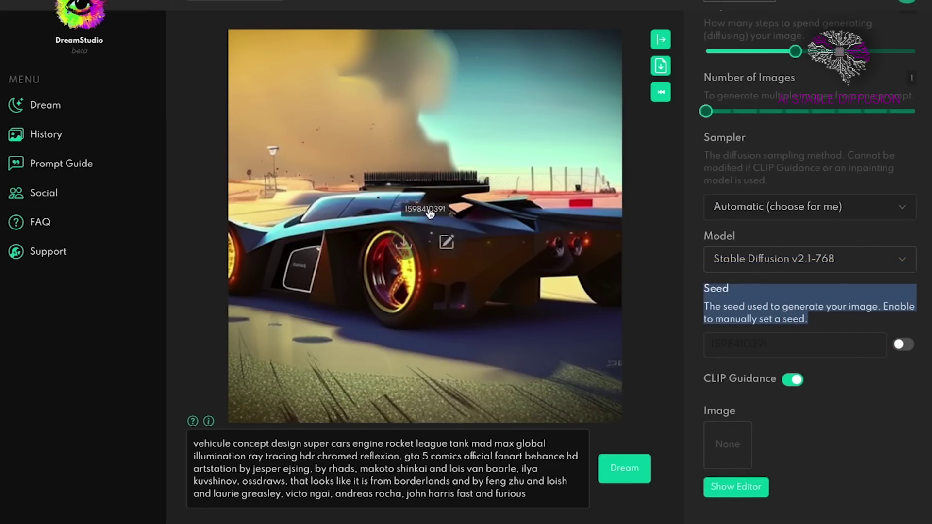
pyautogui.click(903, 344)
pyautogui.click(764, 341)
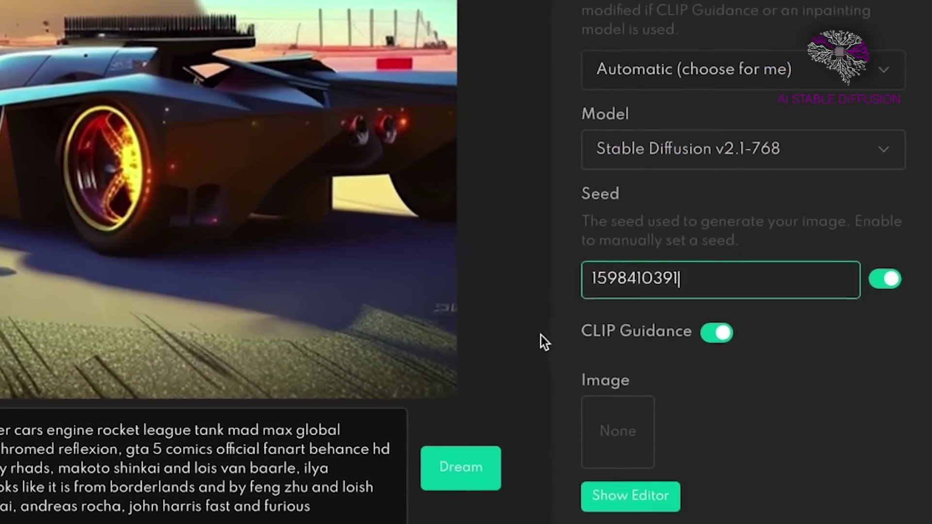
pyautogui.click(541, 336)
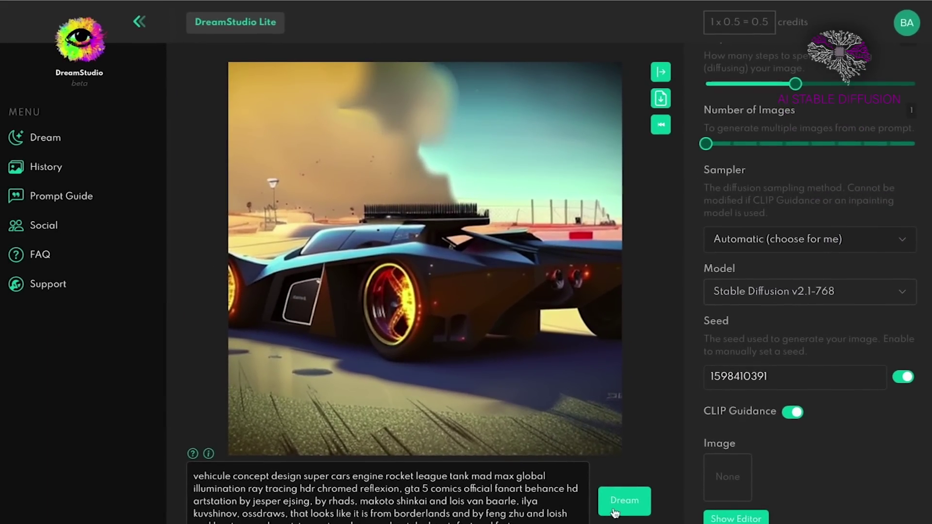
pyautogui.click(632, 503)
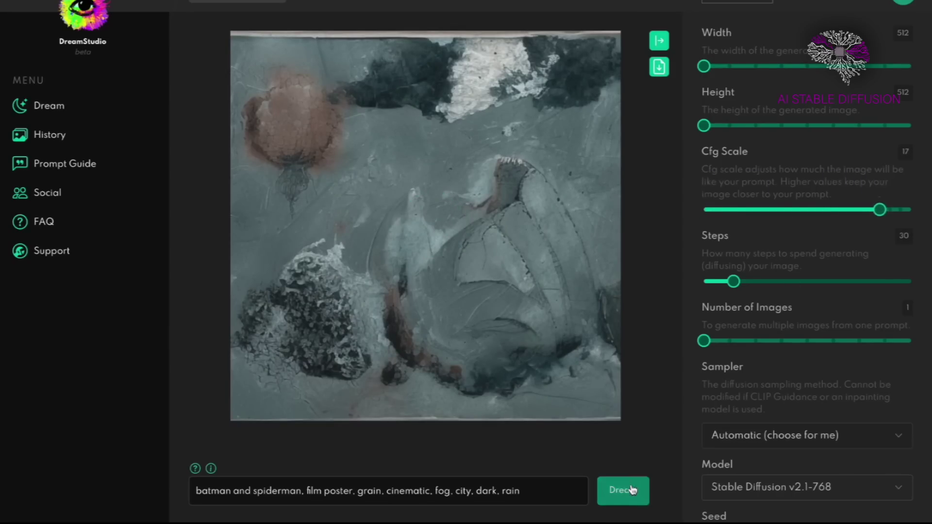
# Generate the batman and spiderman film-poster image set in a dark rainy city.
pyautogui.click(632, 490)
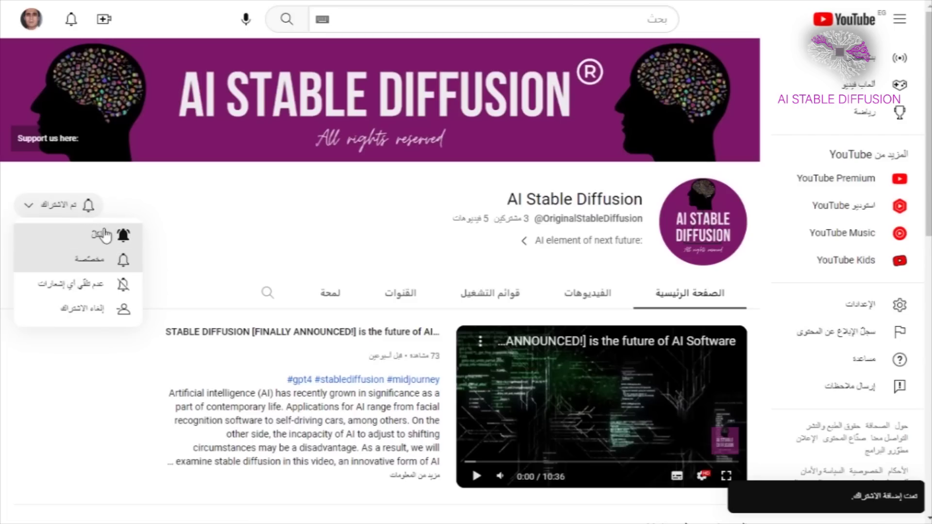
# Set AI Stable Diffusion channel notifications to All and show its Videos list.
pyautogui.click(124, 237)
pyautogui.click(582, 296)
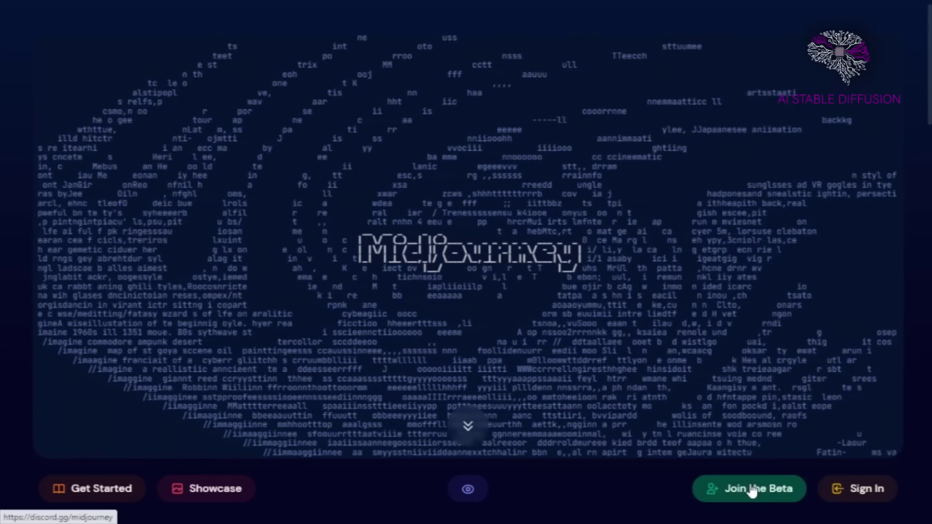
# Accept the Midjourney Discord invite and enter a username.
pyautogui.click(745, 490)
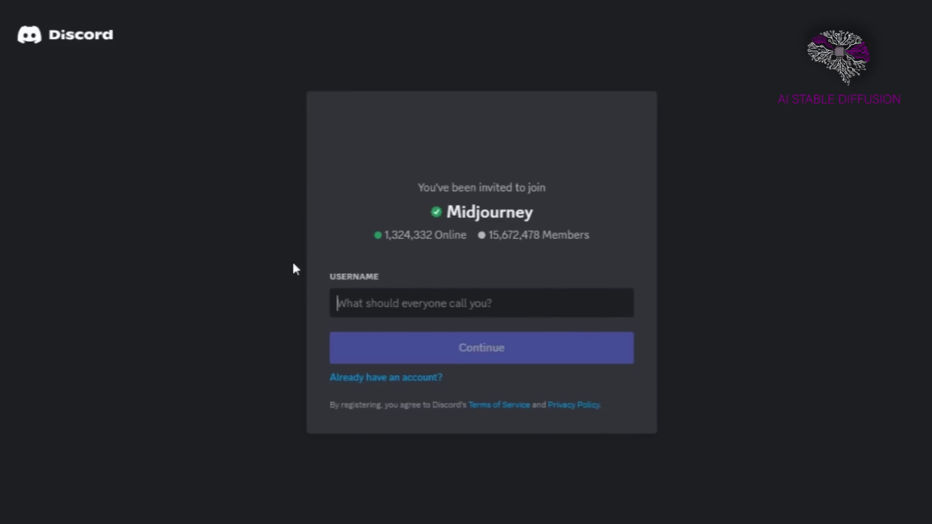
pyautogui.write('mahm')
pyautogui.press('BackSpace')
pyautogui.press('BackSpace')
pyautogui.press('BackSpace')
pyautogui.press('BackSpace')
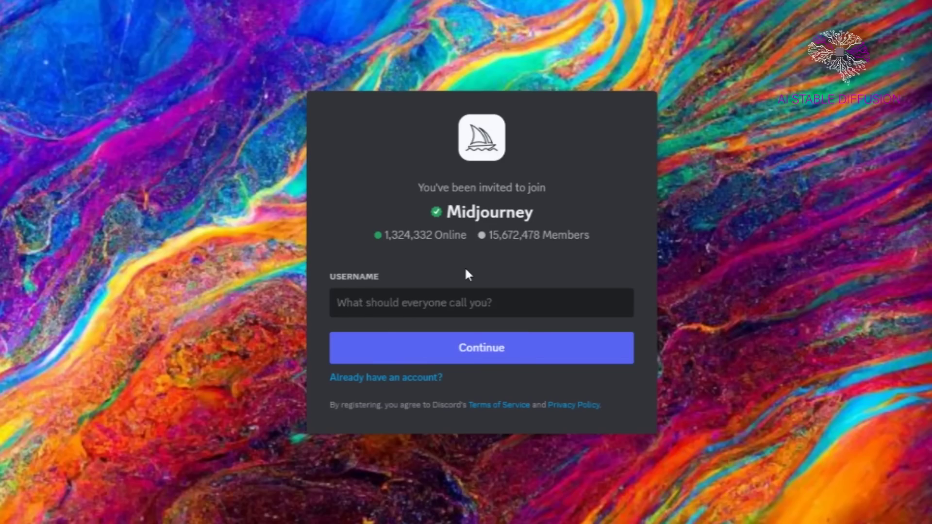
pyautogui.write('dsfjkhfsdjbh')
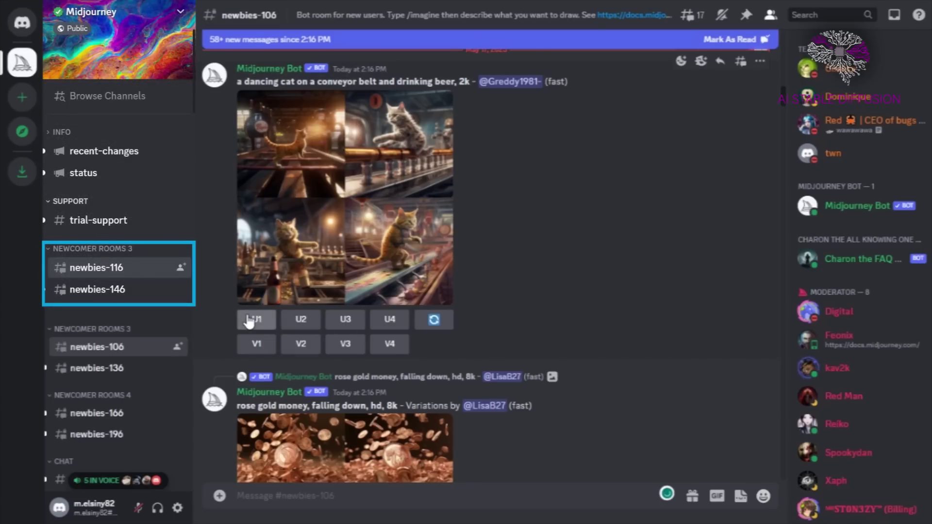
# Scroll the newbies-106 chat and type / to list the slash commands.
pyautogui.moveTo(110, 372)
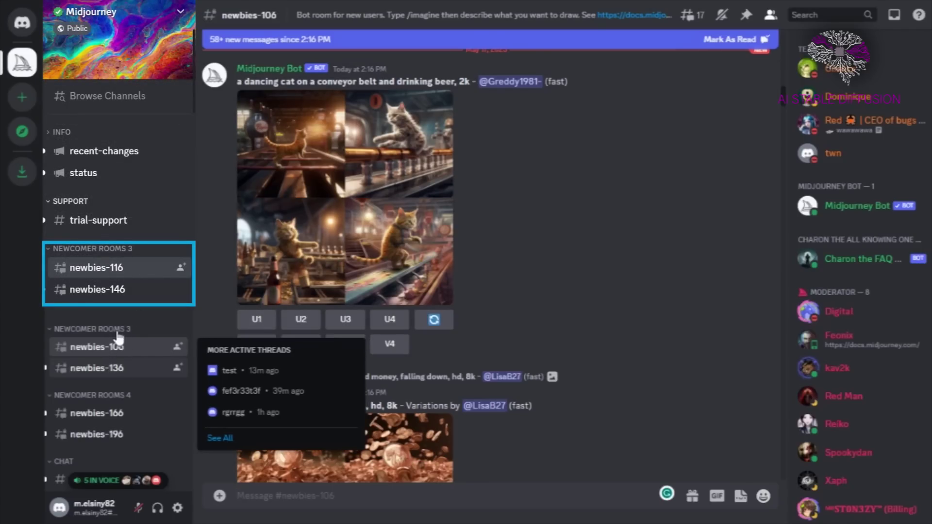
pyautogui.scroll(-15, 485, 405)
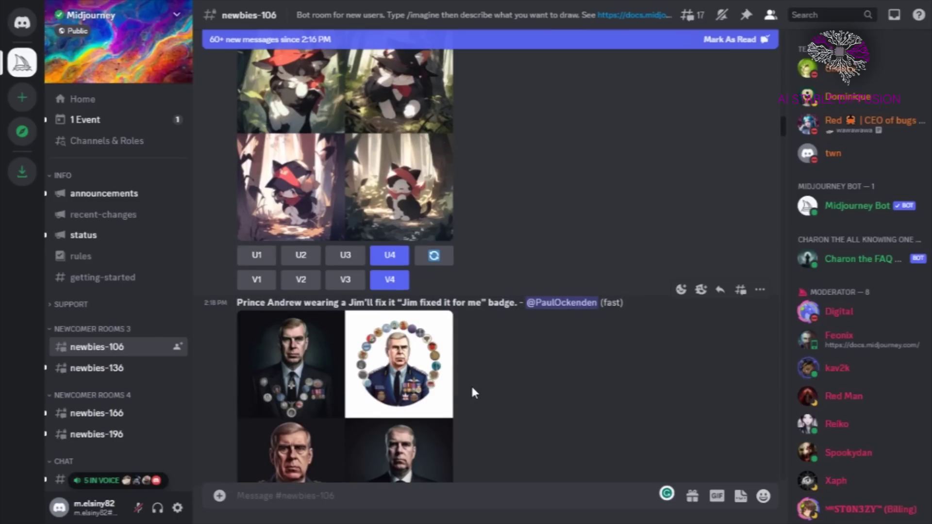
pyautogui.scroll(-10, 559, 228)
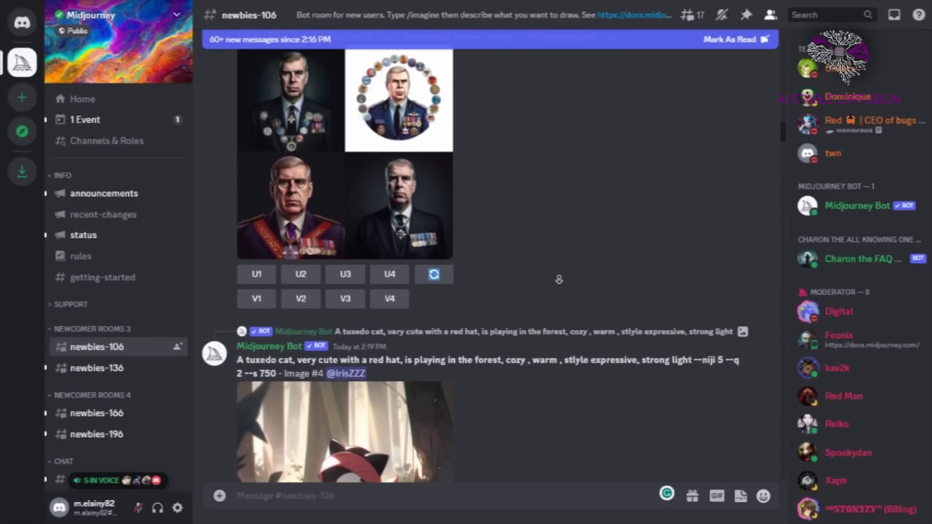
pyautogui.write('/')
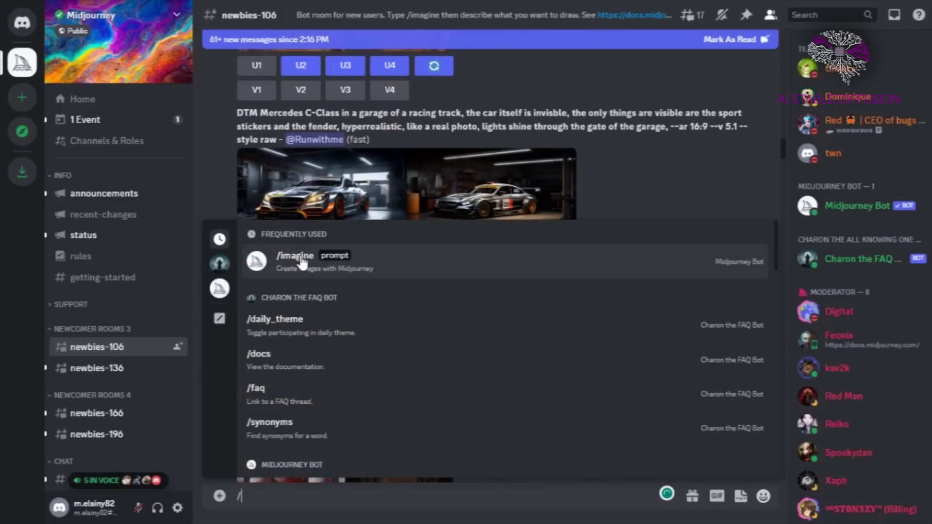
# Choose /imagine and start the prompt with 'vibr'.
pyautogui.click(301, 263)
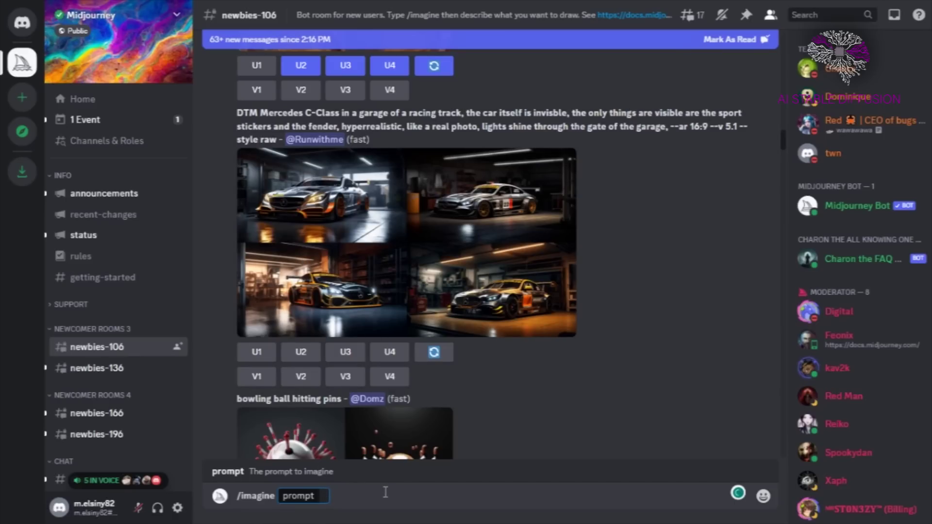
pyautogui.click(327, 294)
pyautogui.write('vibr')
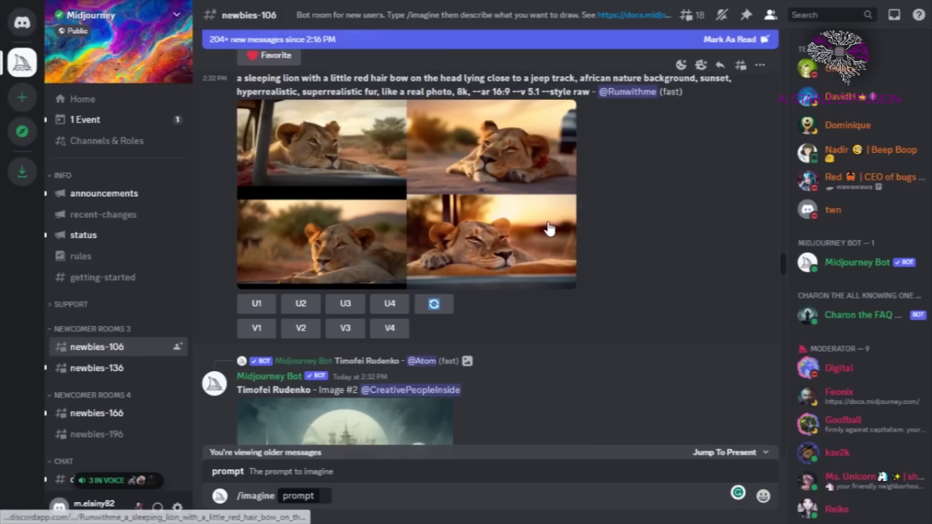
# Enlarge and close the lion image grid, then scroll back down the chat.
pyautogui.scroll(2, 414, 221)
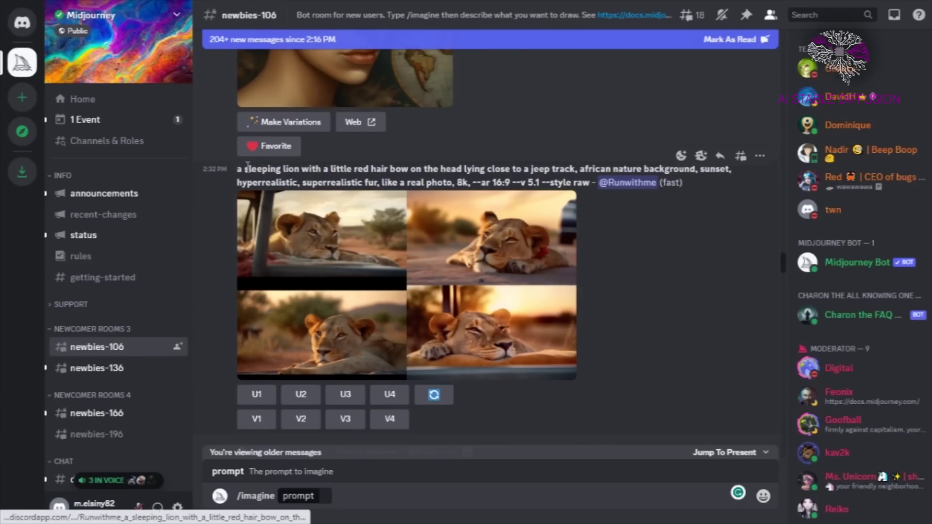
pyautogui.click(477, 253)
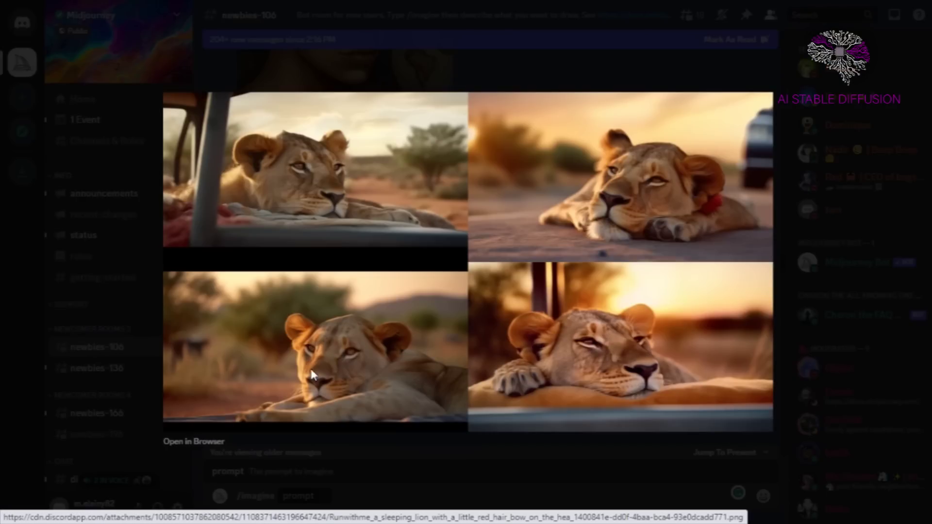
pyautogui.click(468, 465)
pyautogui.scroll(-5, 494, 307)
pyautogui.scroll(-20, 493, 311)
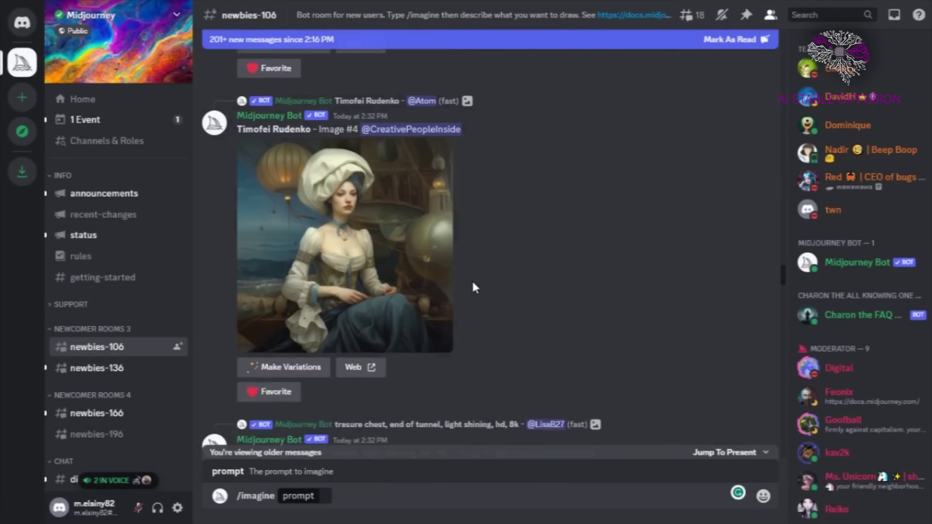
pyautogui.scroll(-5, 627, 260)
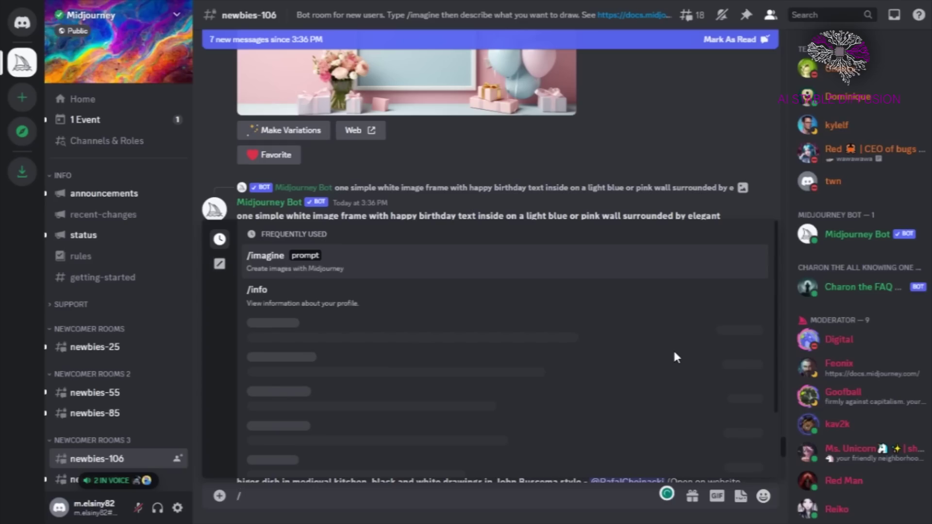
# Send Midjourney's /info command to the bot.
pyautogui.write('info')
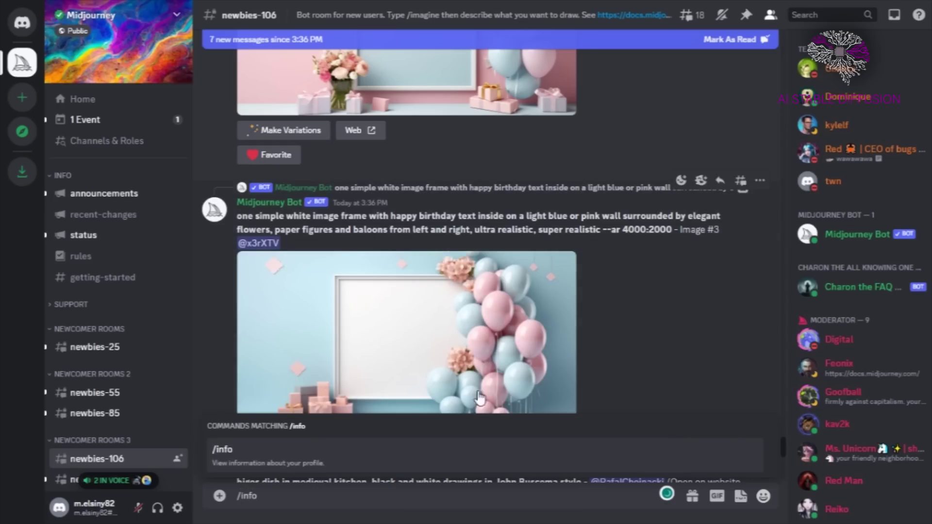
pyautogui.click(247, 442)
pyautogui.press('Return')
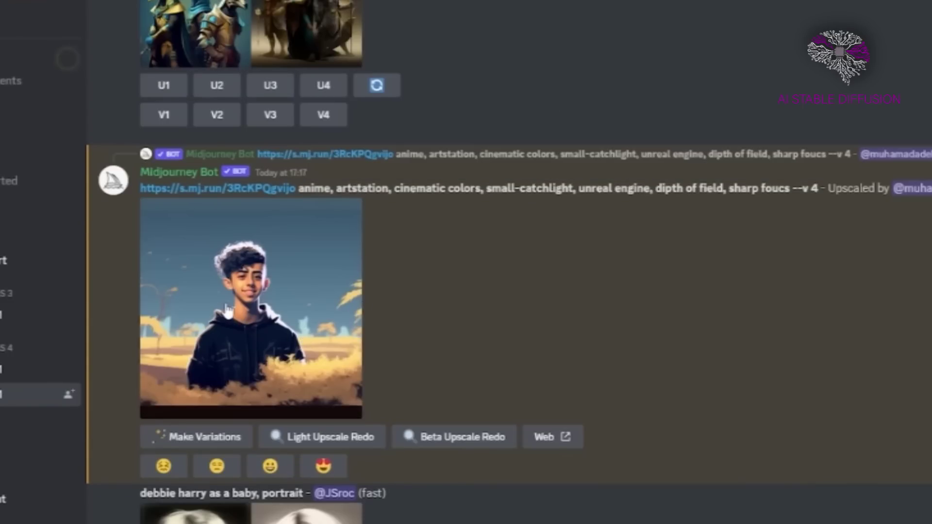
# View the upscaled portrait, request V4 variations of Spider-Man, and re-roll the forest prompt.
pyautogui.click(227, 309)
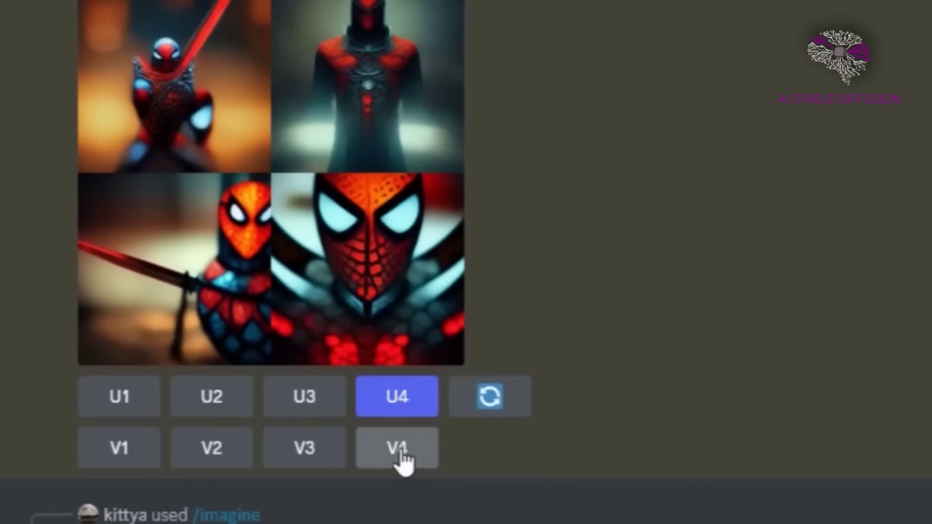
pyautogui.click(402, 461)
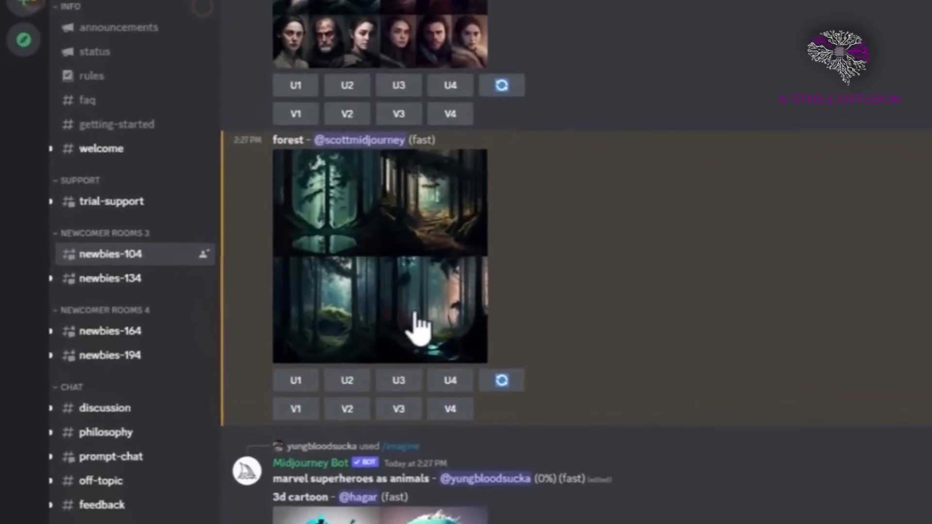
pyautogui.click(503, 383)
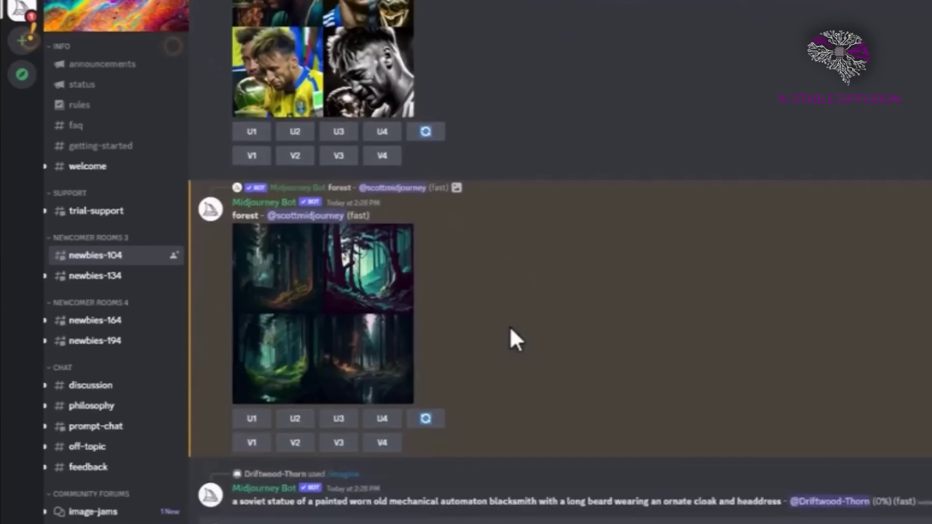
# Open the re-rolled forest grid in the full-size image viewer.
pyautogui.click(354, 306)
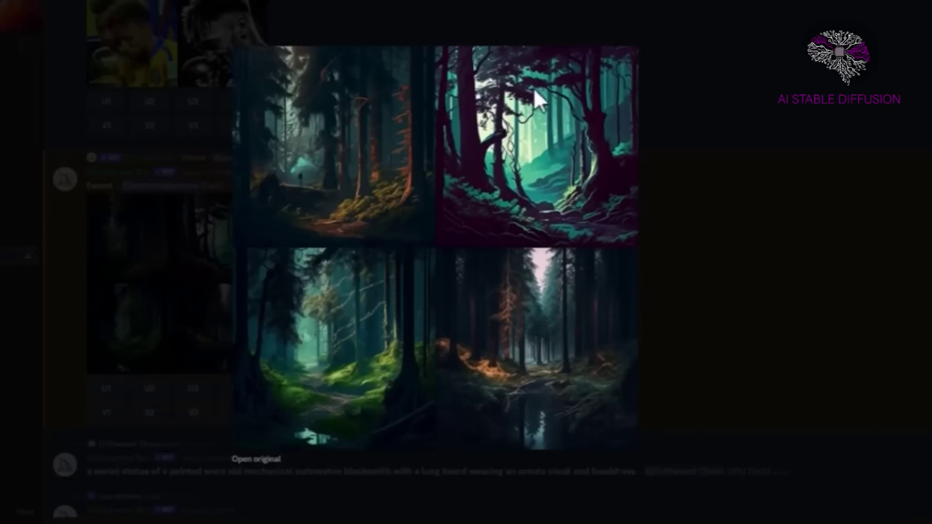